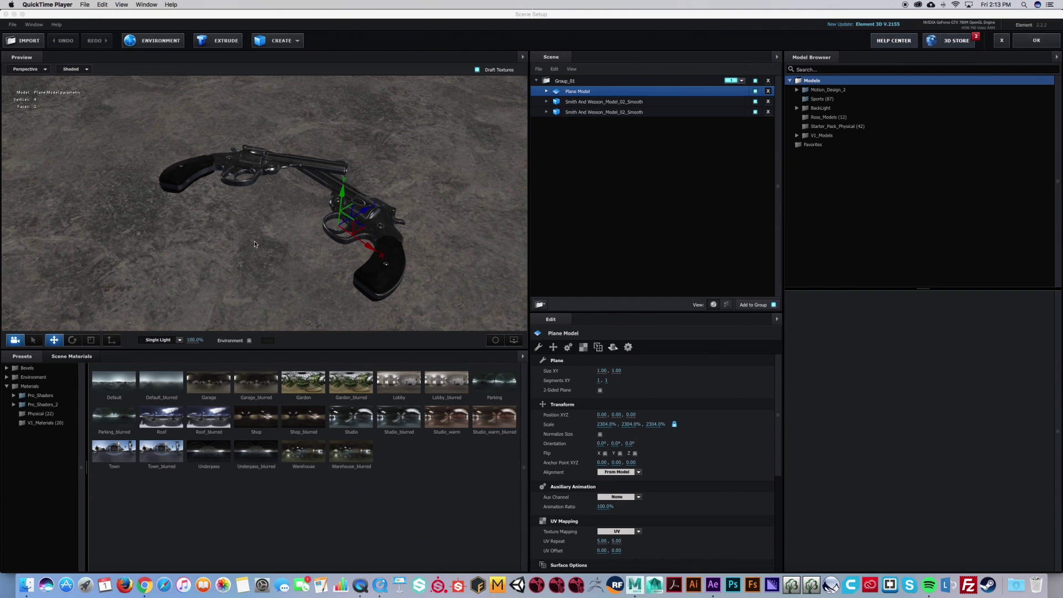
Step: Orbit the Scene Setup preview to check the two revolvers, then accept the scene
drag(254, 224, 274, 237)
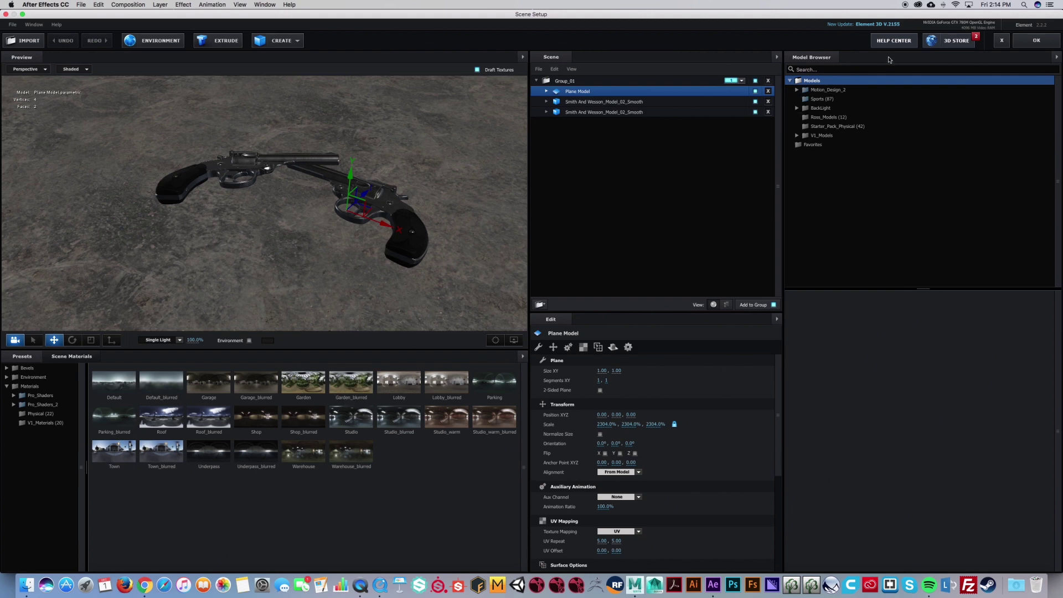
click(1037, 41)
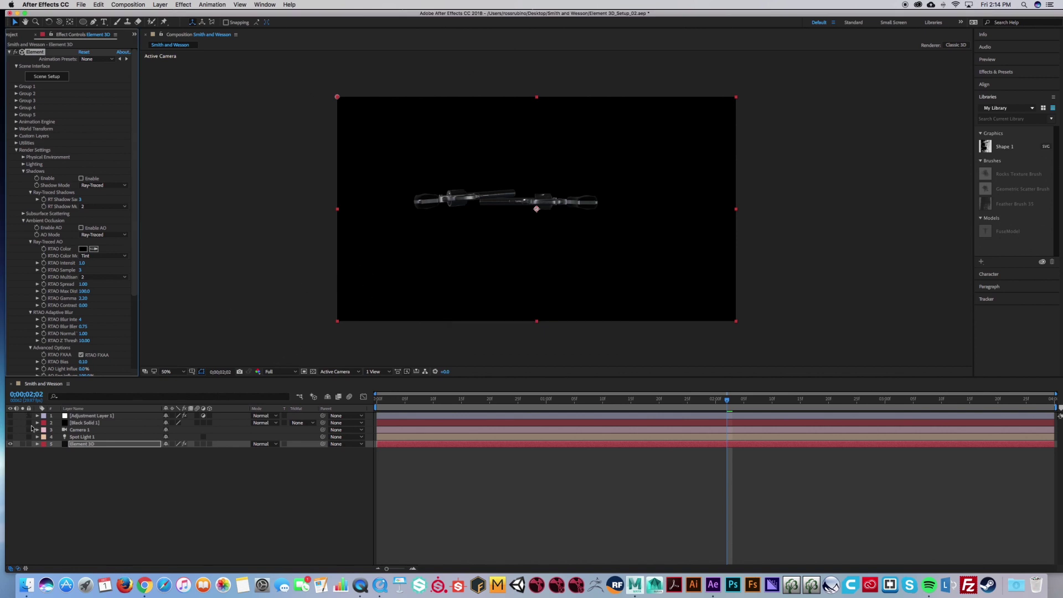
Step: Turn on Camera 1 and Spot Light 1, then expand Spot Light 1's Light Options
click(10, 430)
click(10, 437)
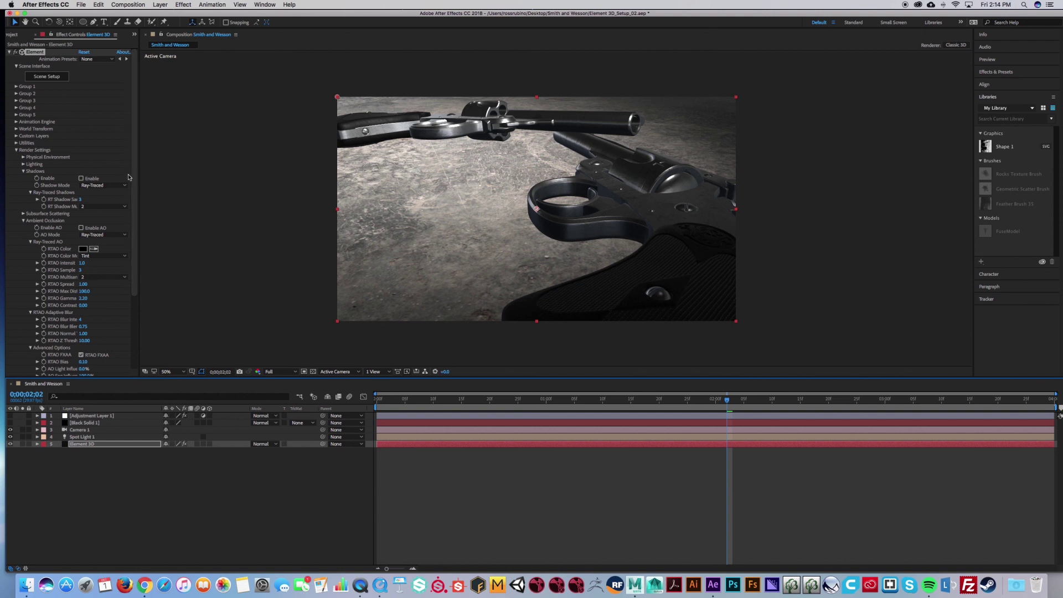
click(93, 438)
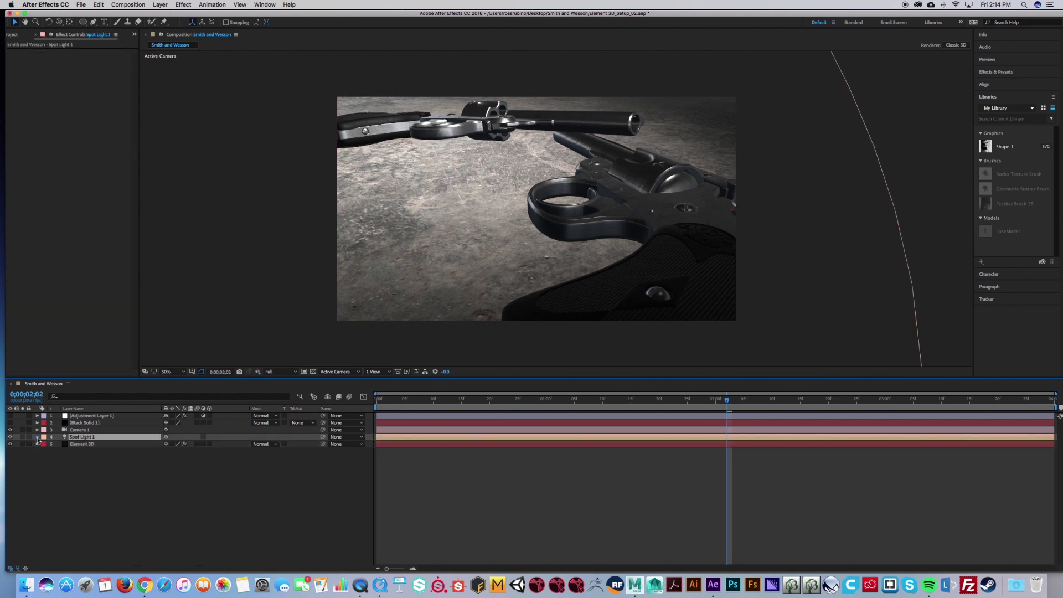
key(super+Right)
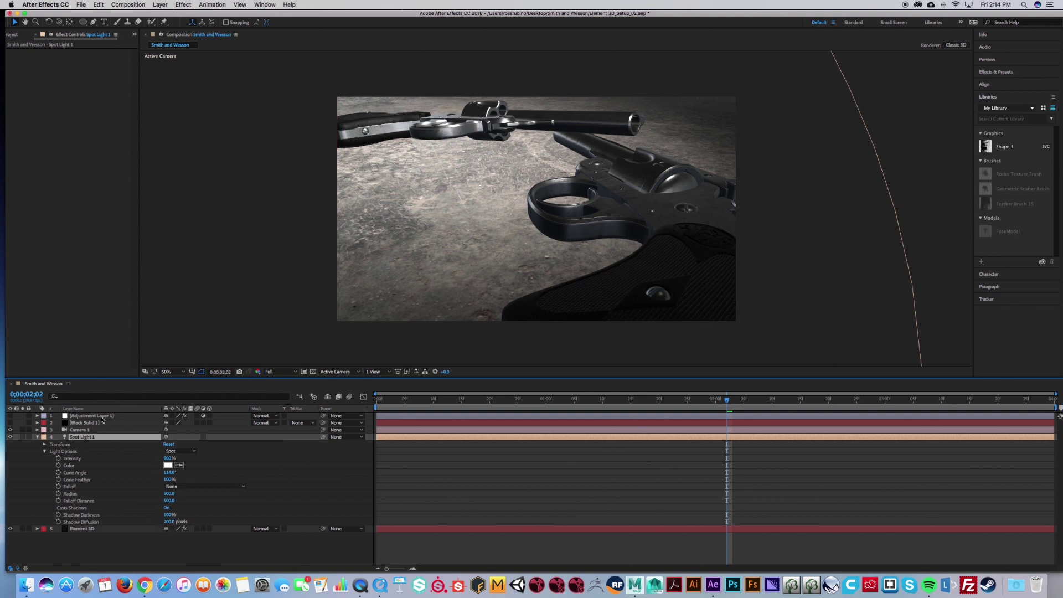
Step: Enable Element 3D shadows and set Spot Light 1 Shadow Diffusion to 0, then back to 200 pixels
click(83, 529)
click(81, 178)
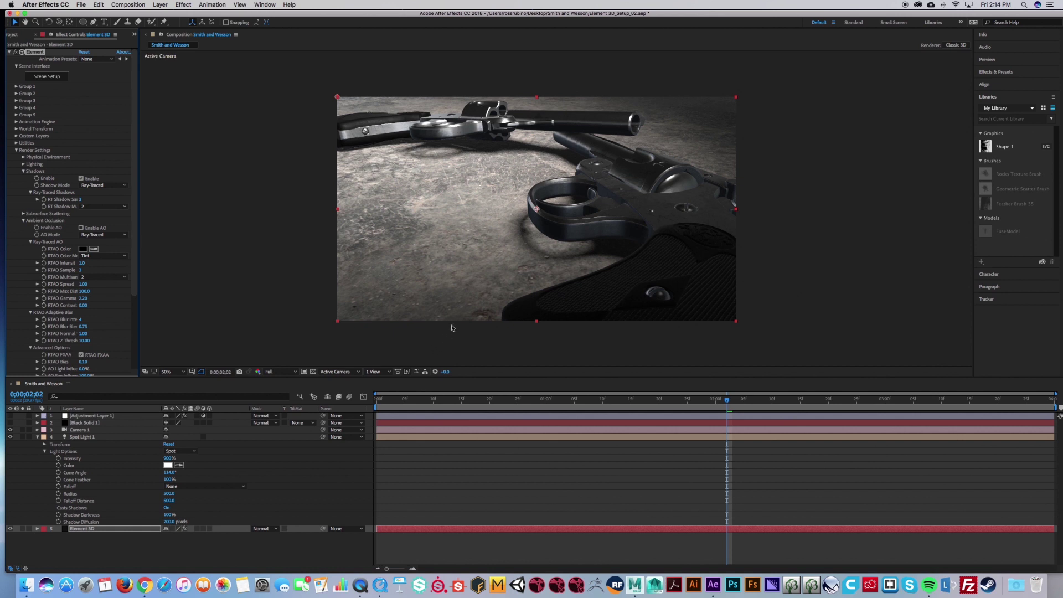
click(169, 522)
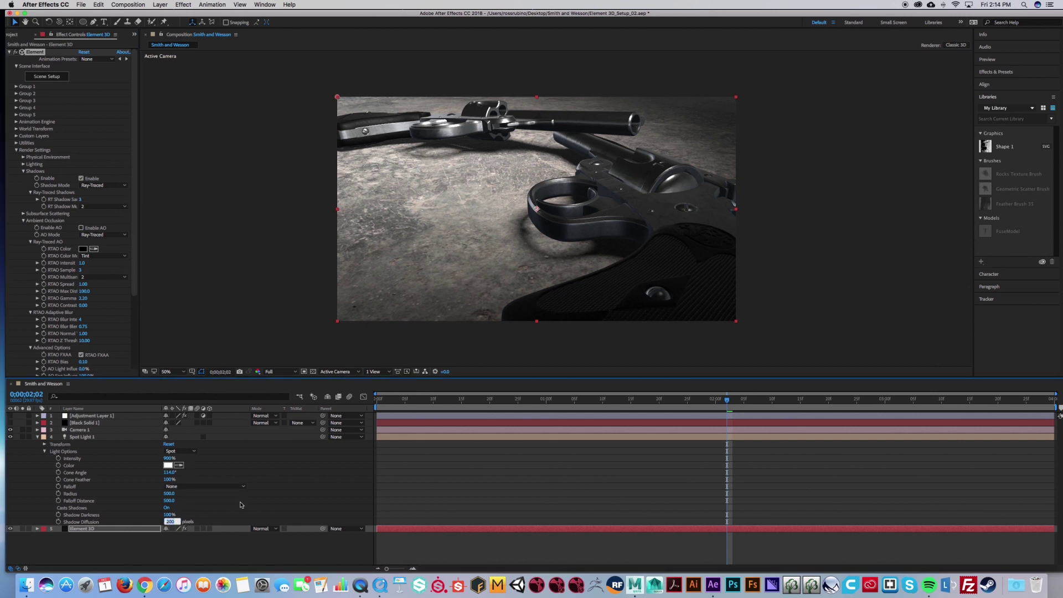
text(0)
key(Return)
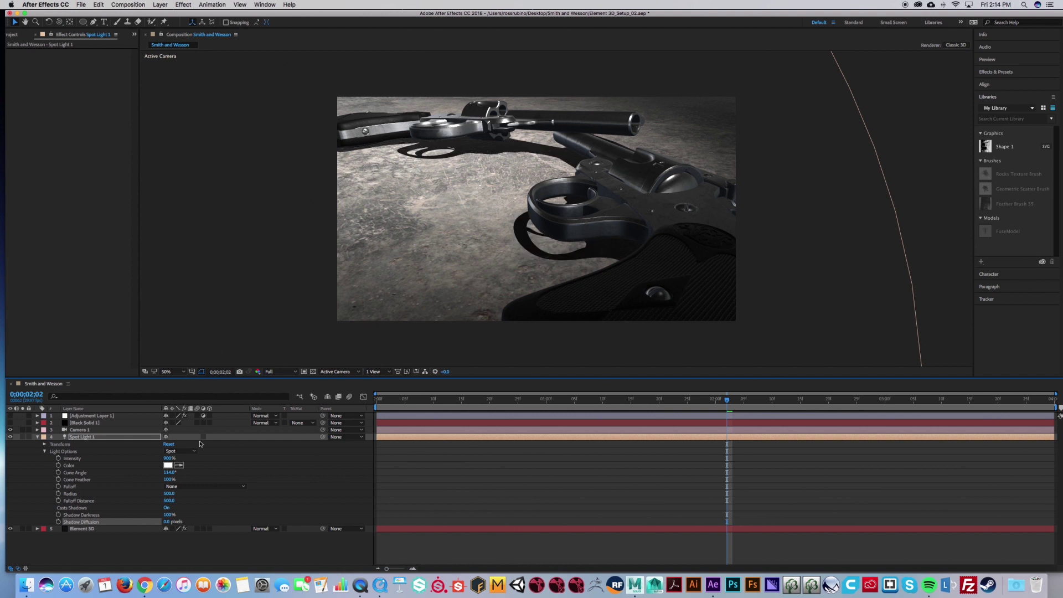
click(168, 522)
key(Return)
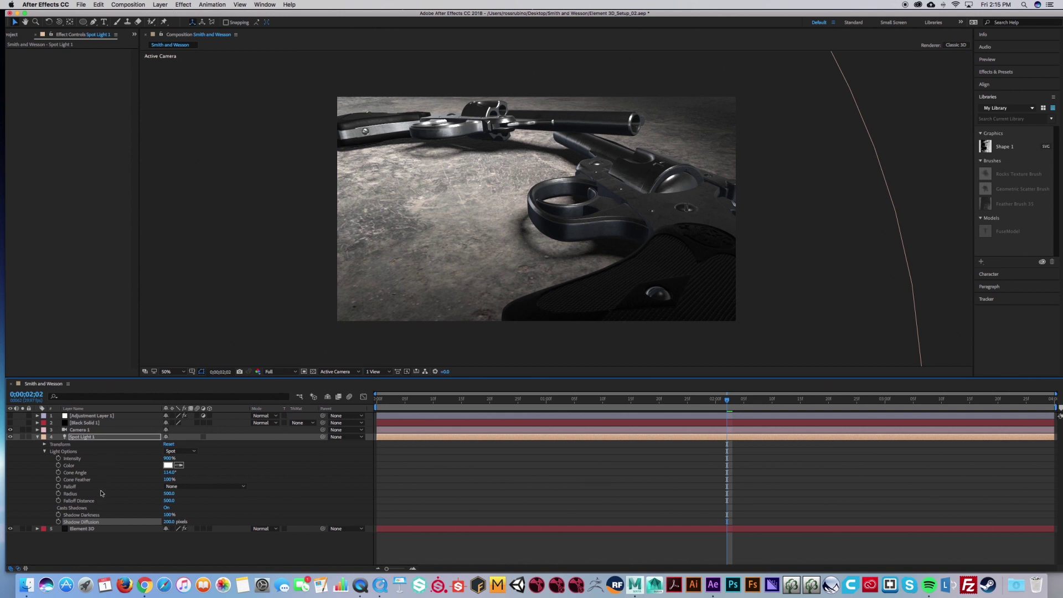
Step: Switch Element 3D Shadow Mode to Shadow Mapping, then back to Ray-Traced
click(88, 528)
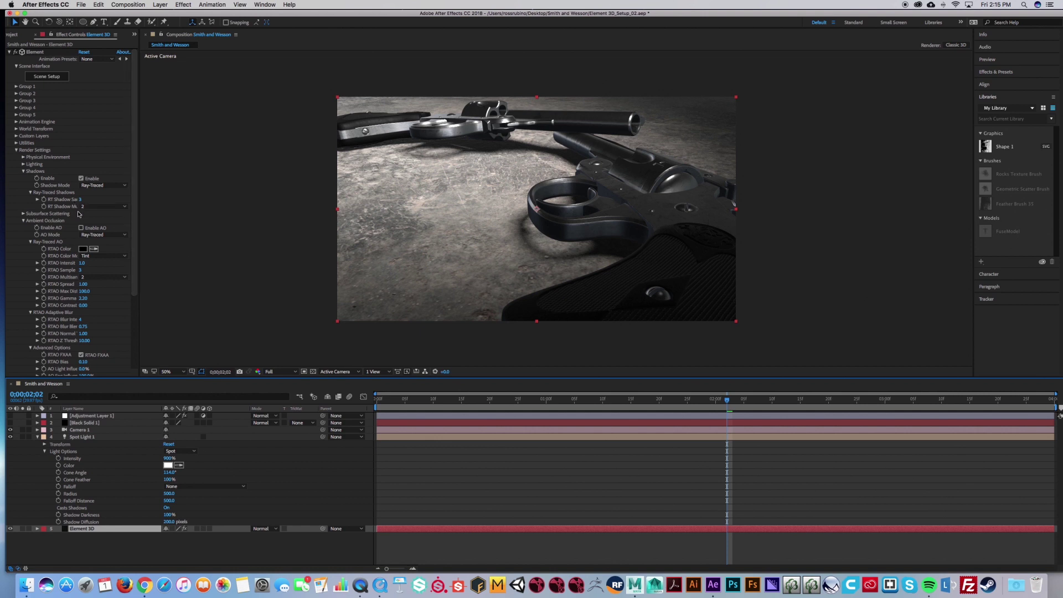
click(117, 186)
click(110, 193)
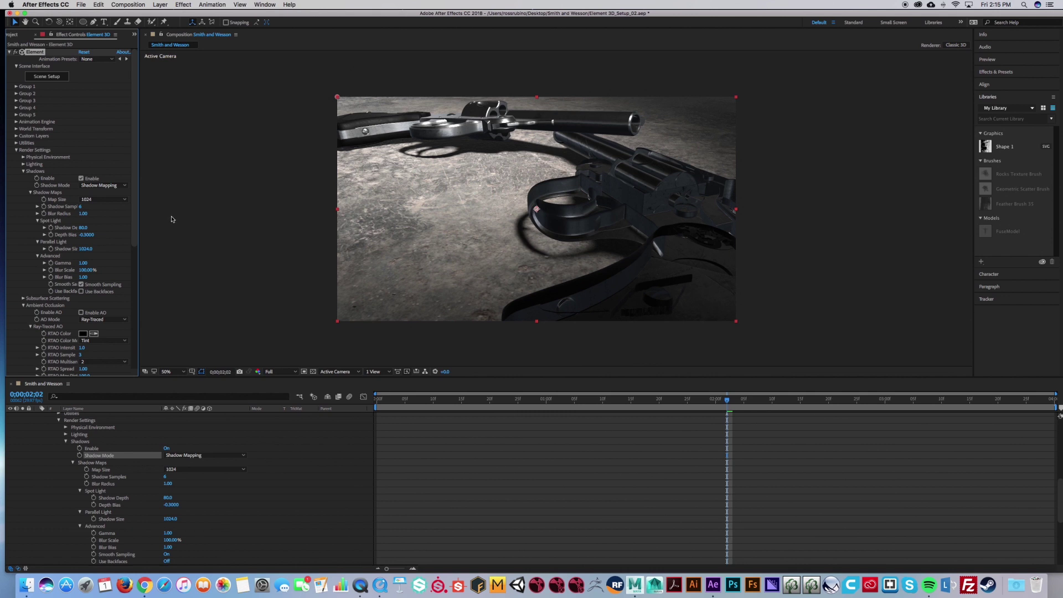
click(106, 185)
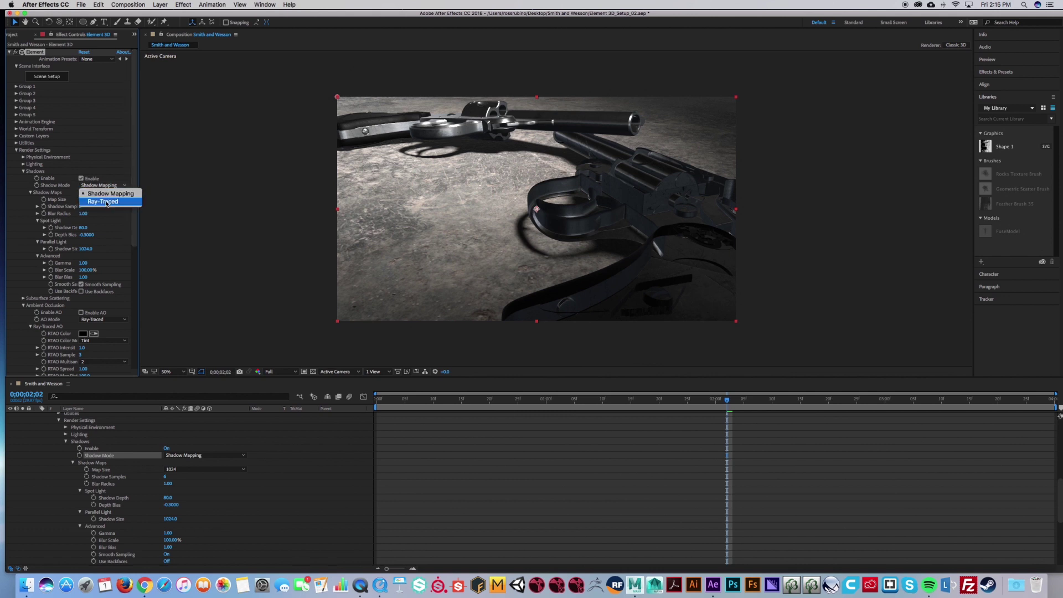
click(105, 193)
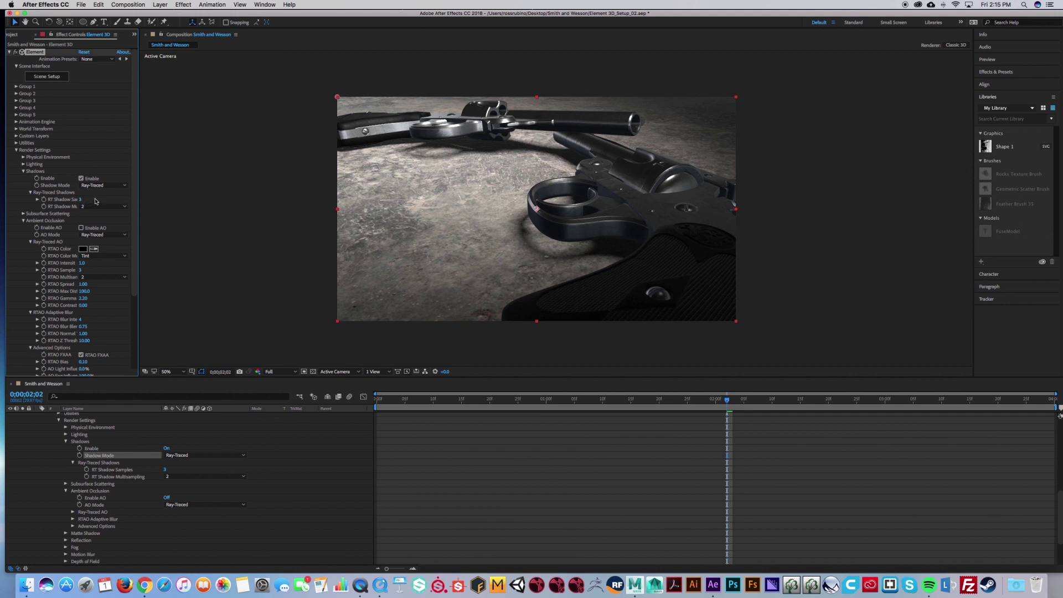
click(83, 206)
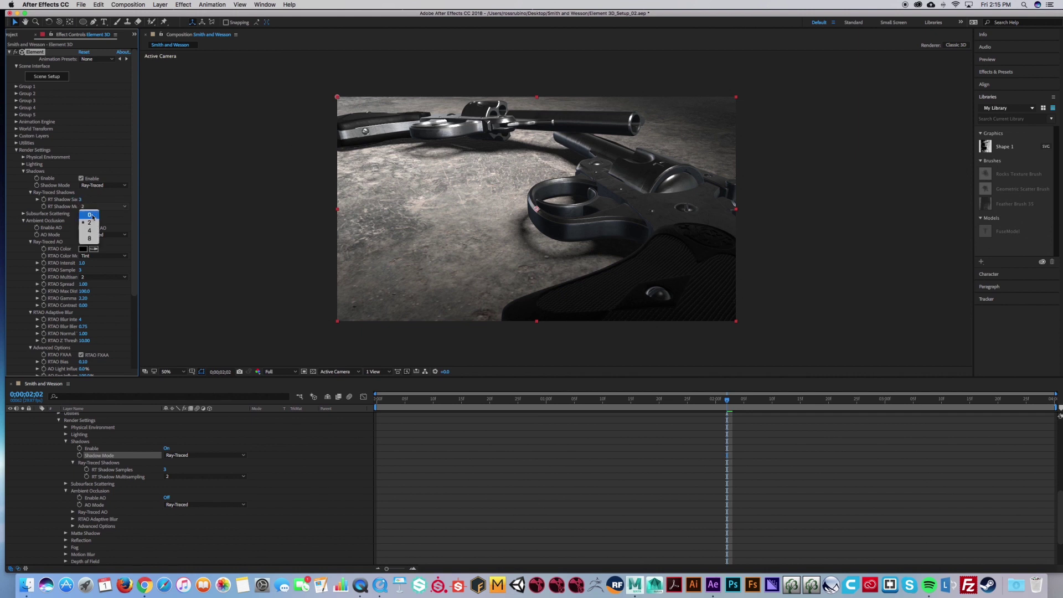
click(82, 207)
click(80, 200)
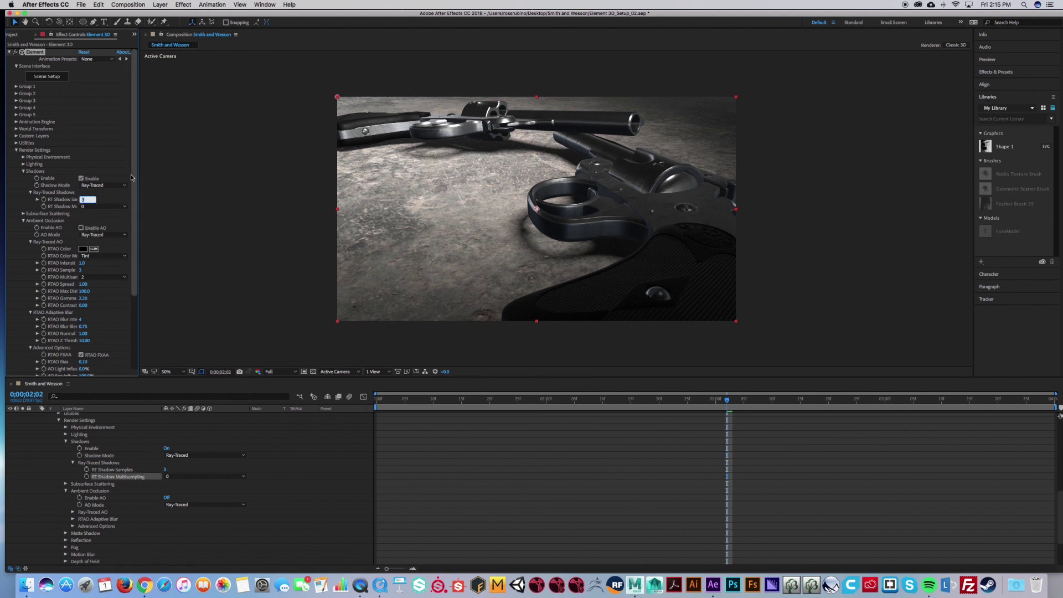
text(1)
key(Return)
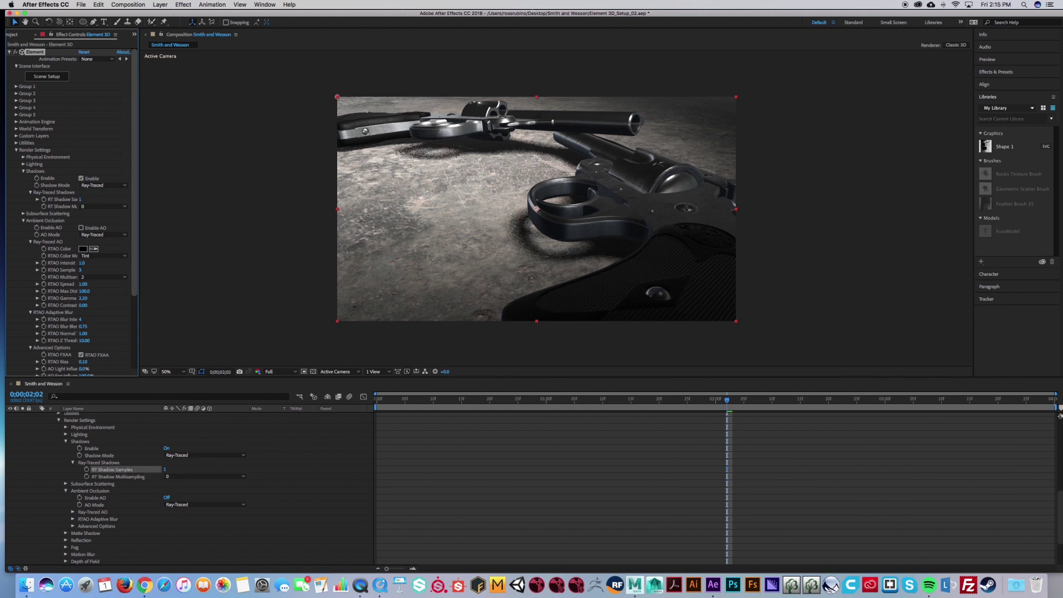
click(81, 200)
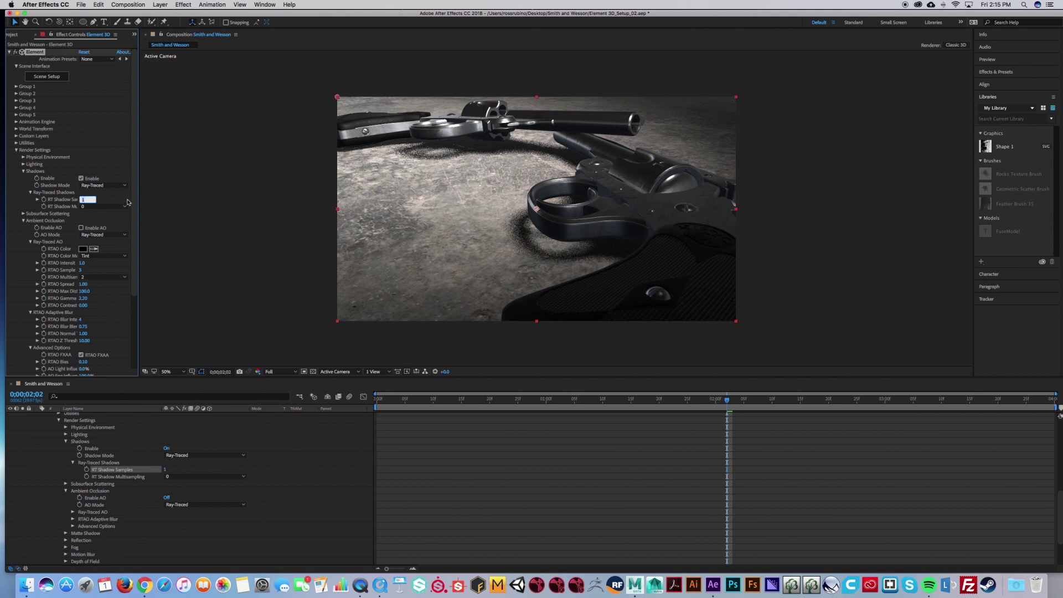
text(3)
key(Return)
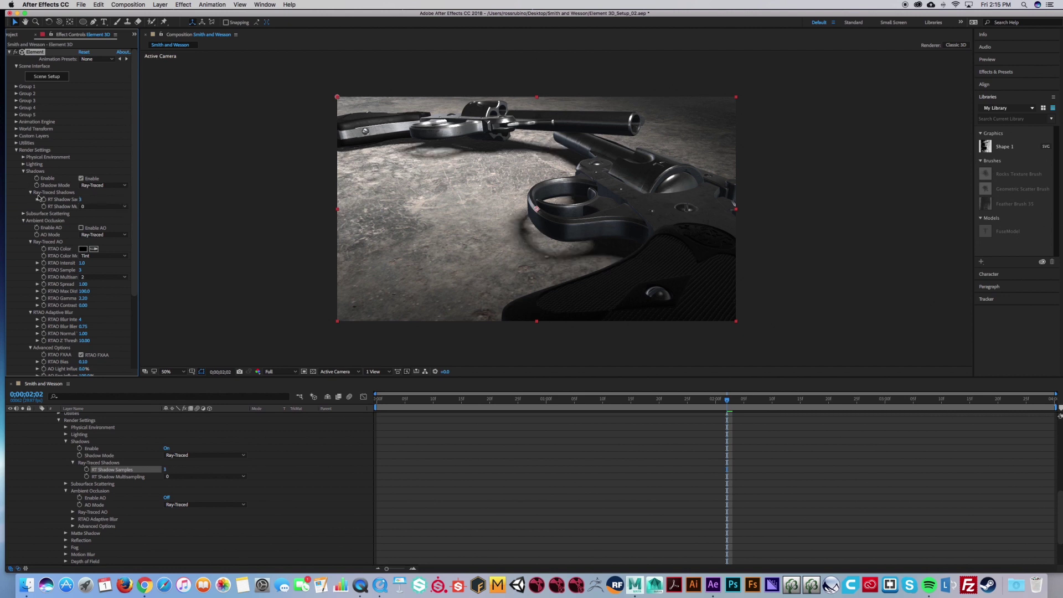
click(93, 208)
click(89, 223)
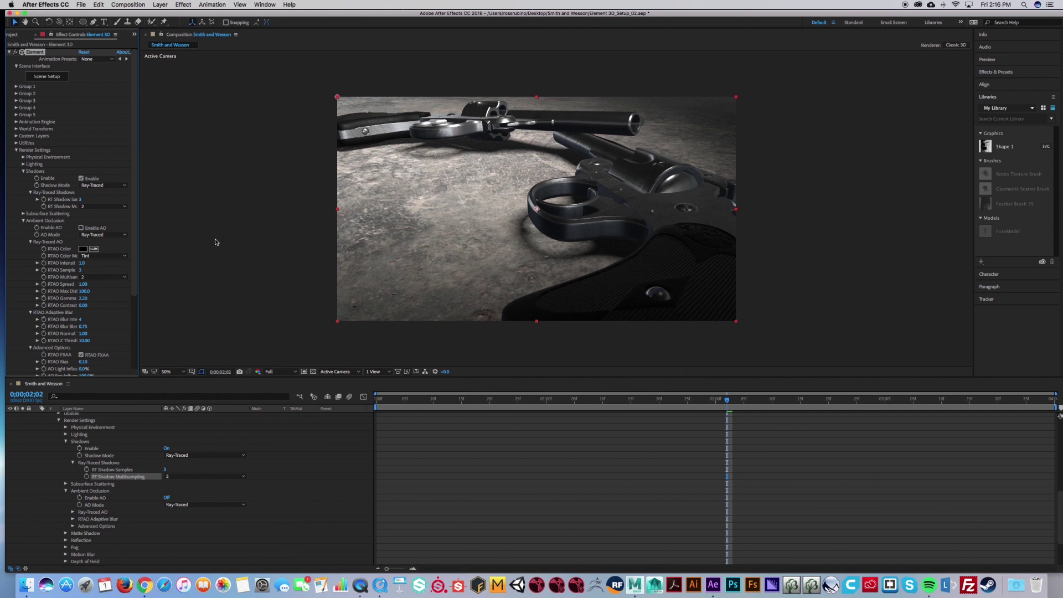
Step: Toggle Element 3D's Enable AO on and off to compare the render, leaving ambient occlusion on
click(81, 228)
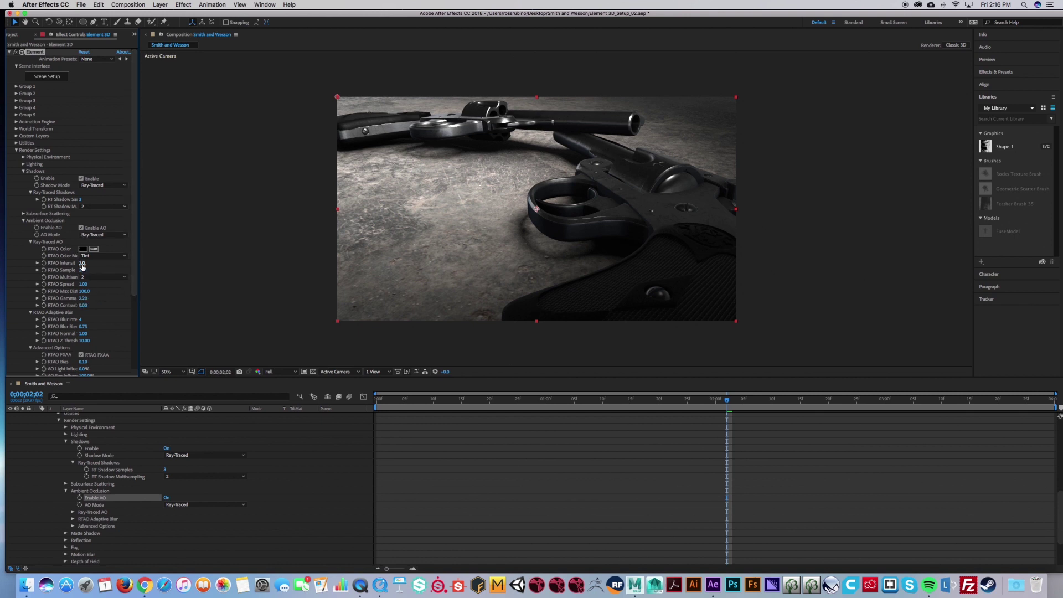
click(81, 228)
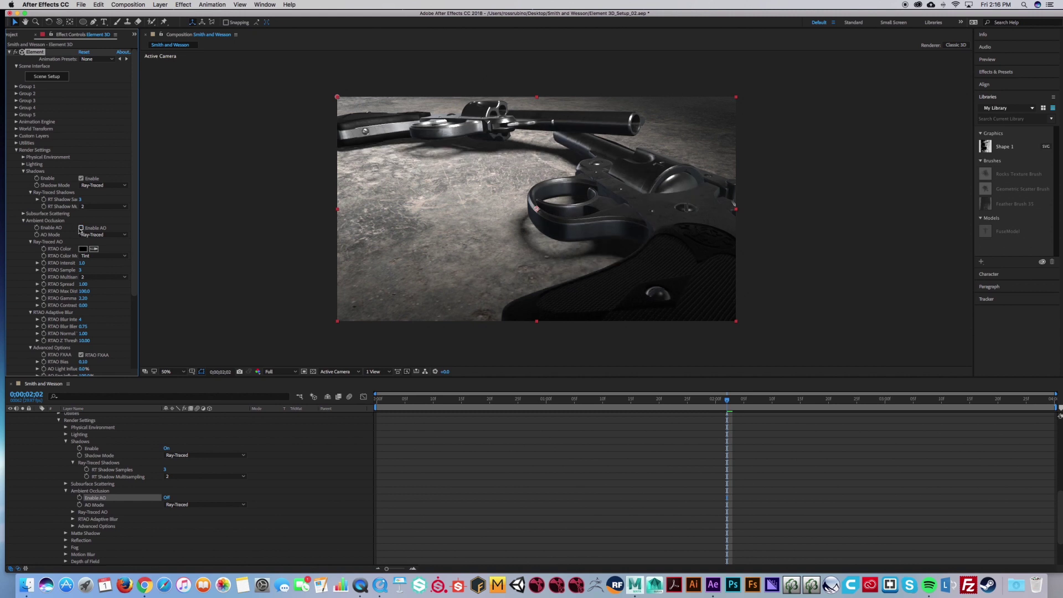
click(80, 228)
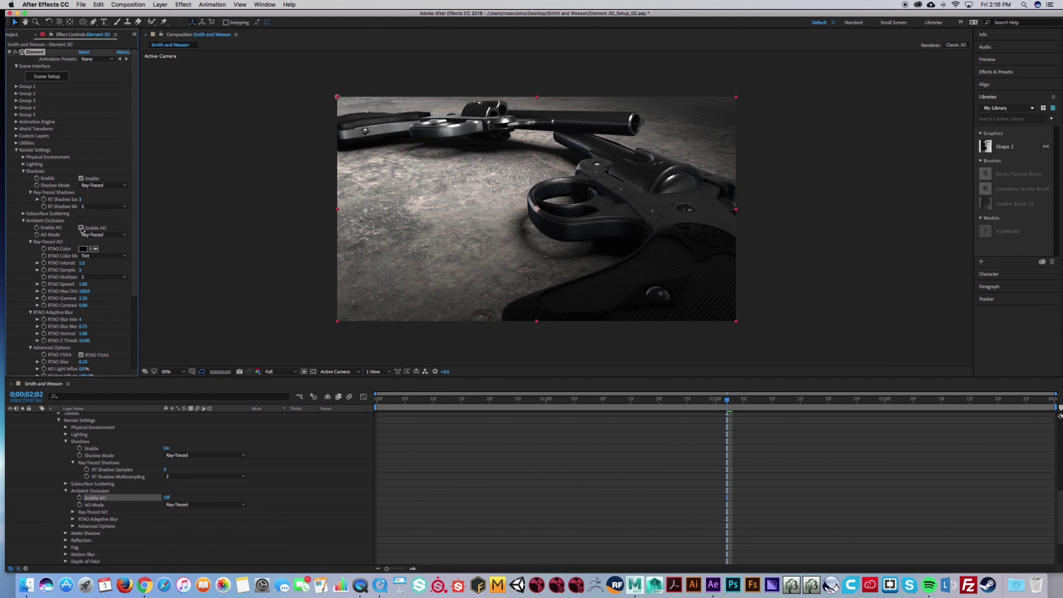
click(81, 228)
click(81, 228)
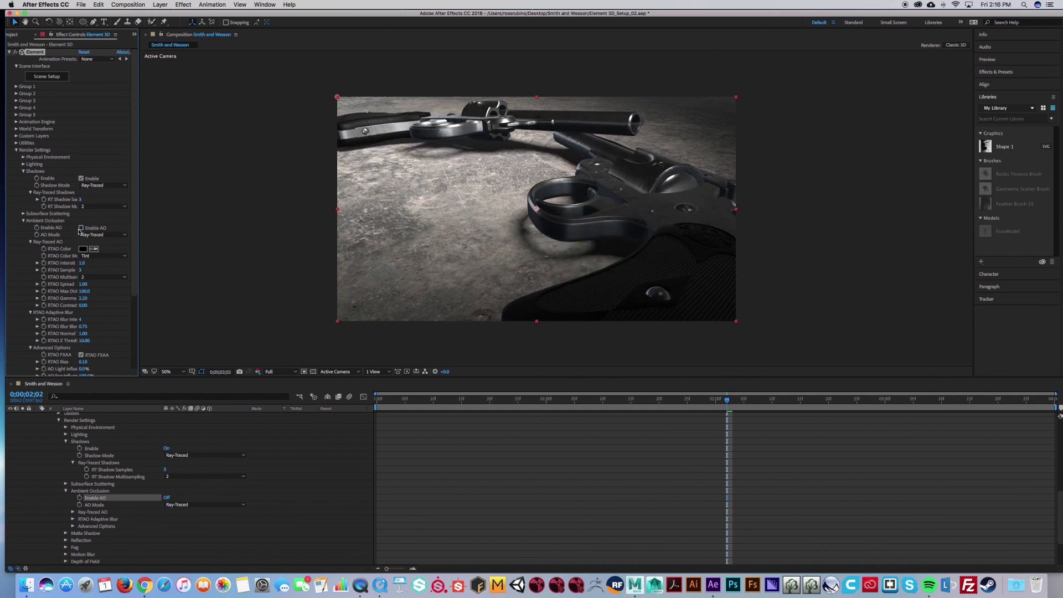
click(81, 228)
click(81, 229)
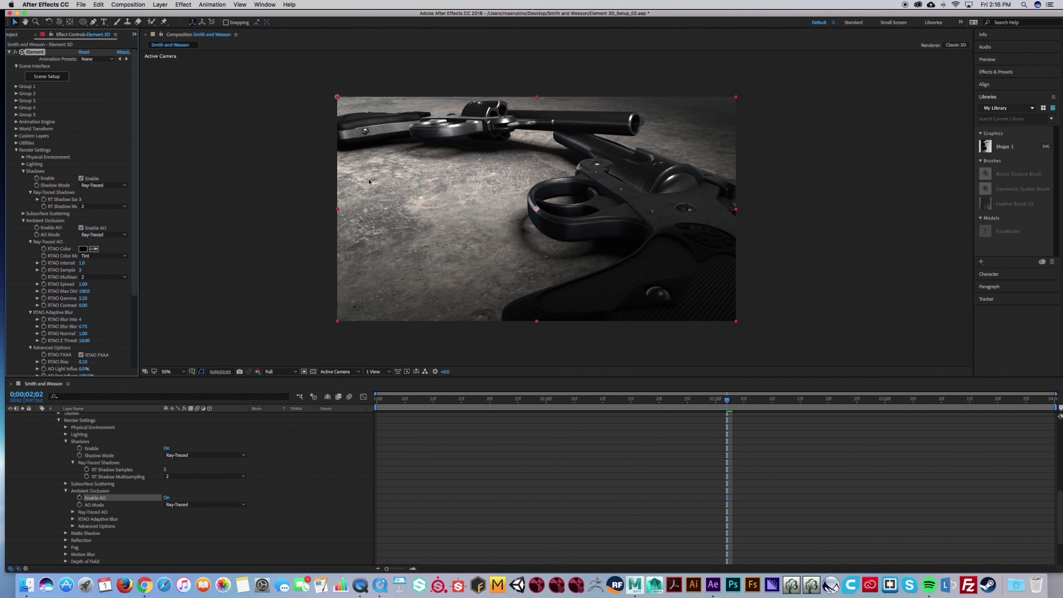
click(81, 228)
click(82, 228)
click(82, 229)
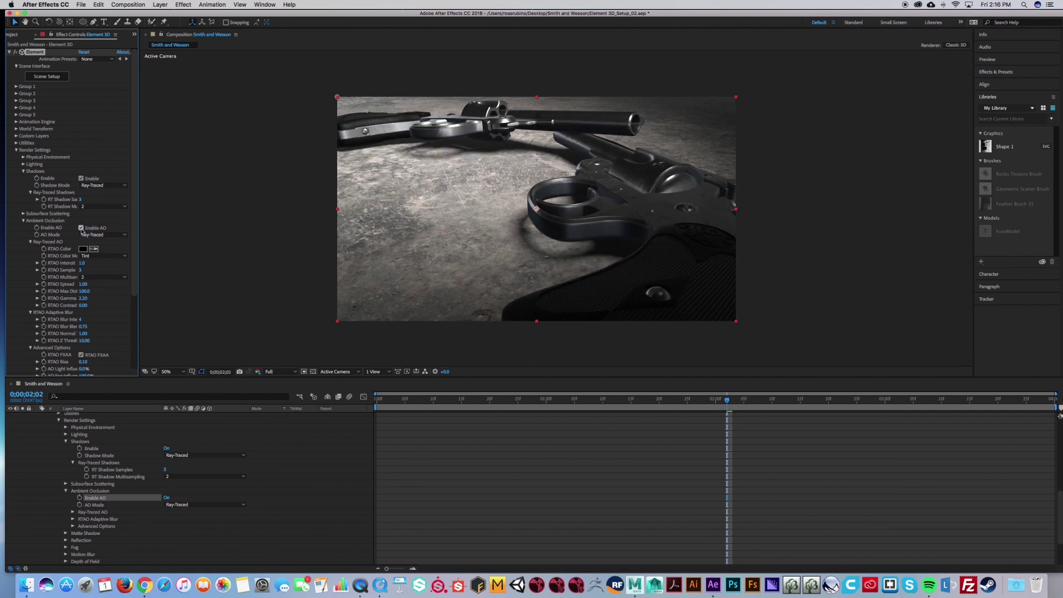
drag(134, 224, 134, 257)
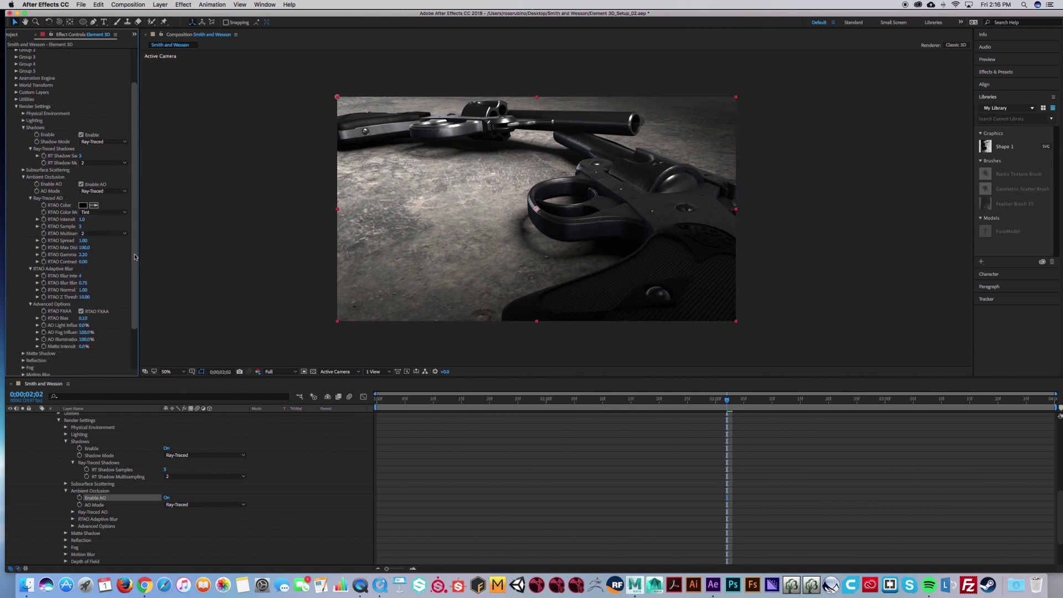
scroll(32, 224, up, 3)
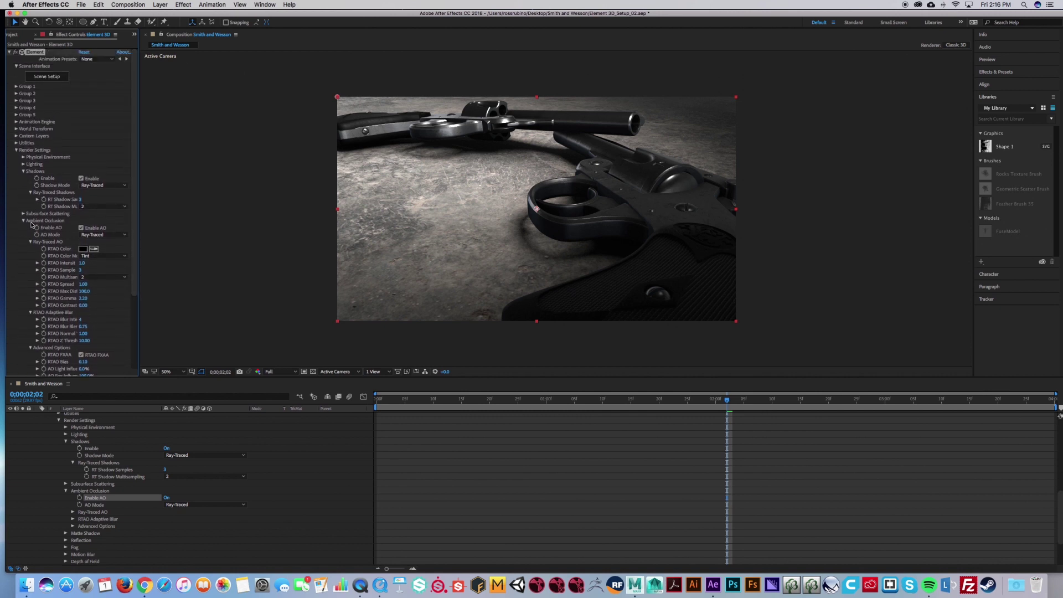
Step: Turn on Camera 1's Depth of Field with a Focus Distance of 350 pixels
click(23, 221)
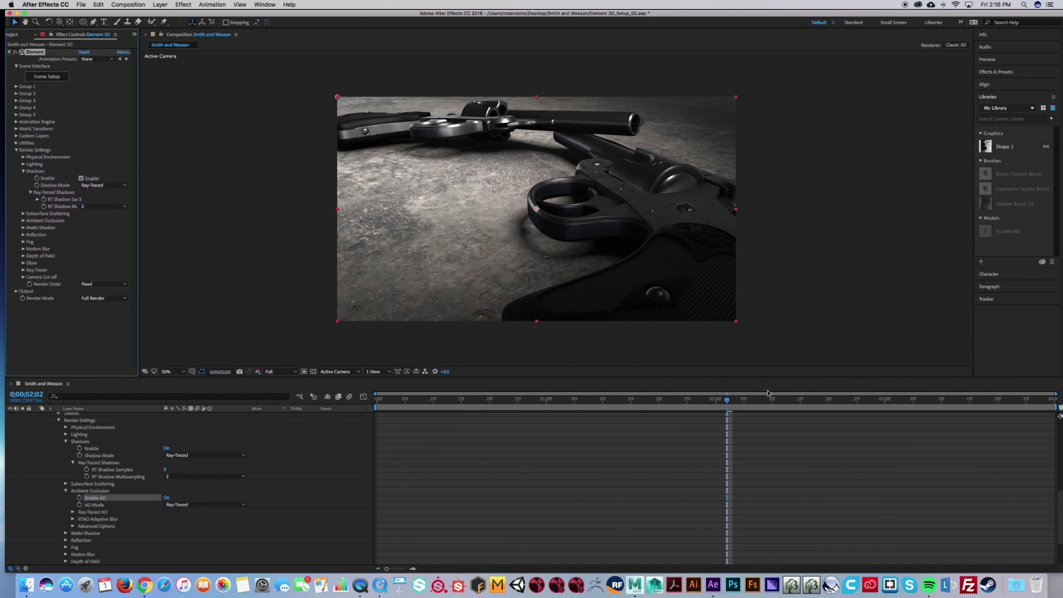
scroll(201, 443, up, 5)
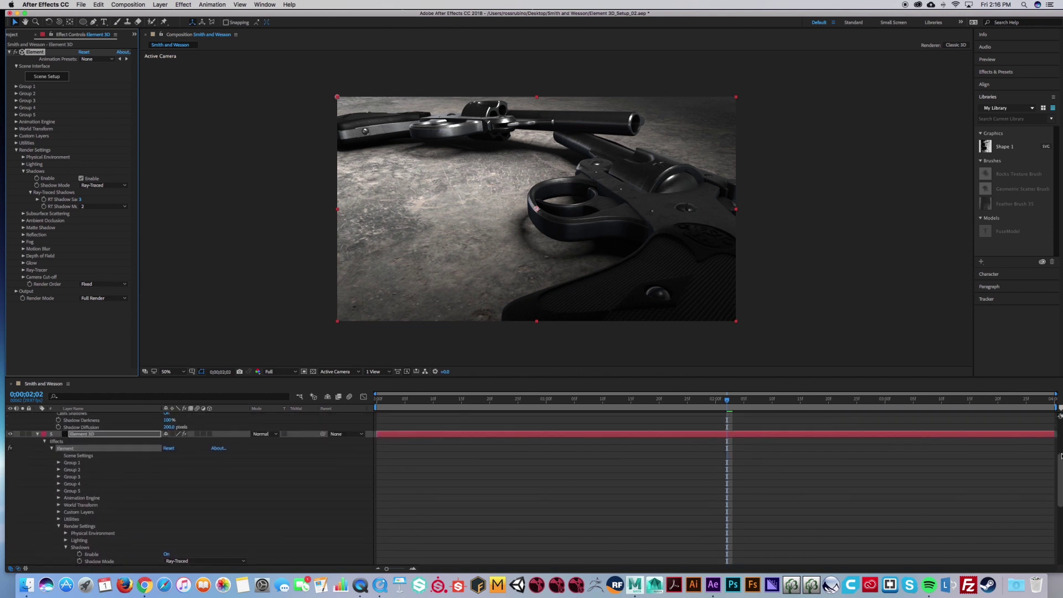
click(37, 451)
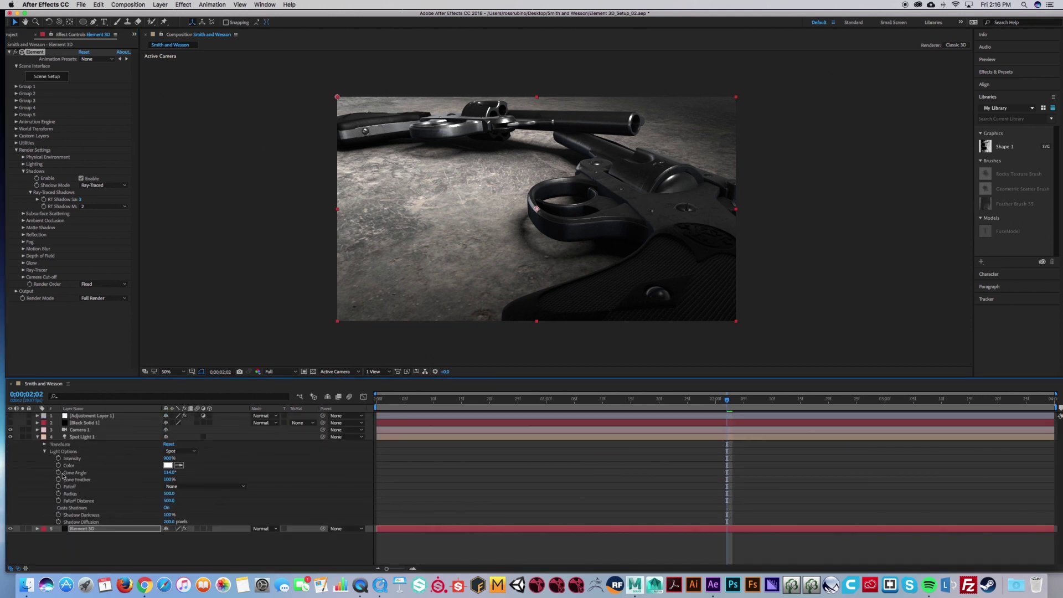
click(37, 437)
click(38, 430)
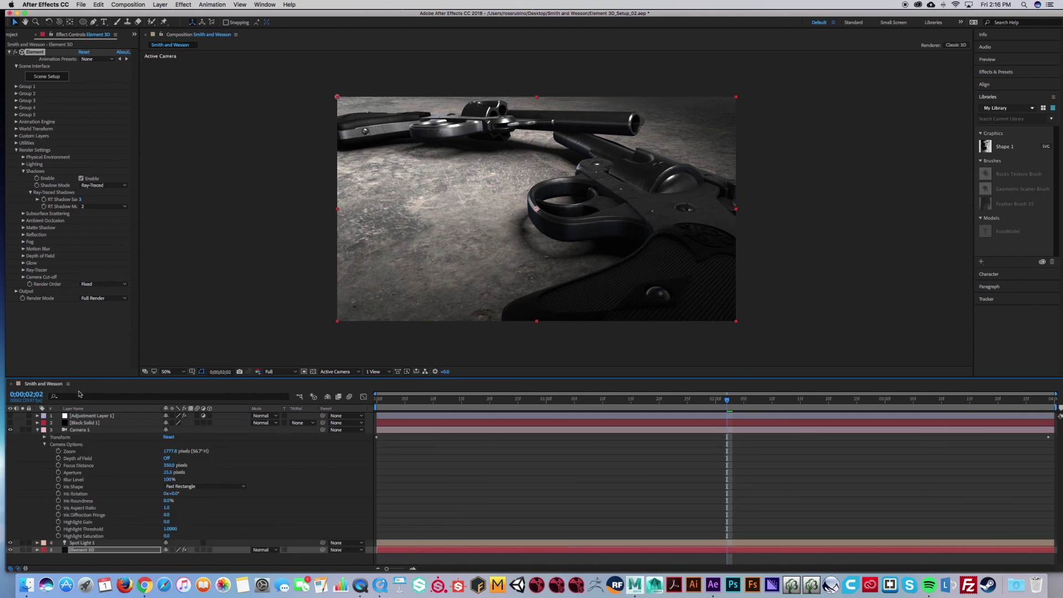
click(166, 458)
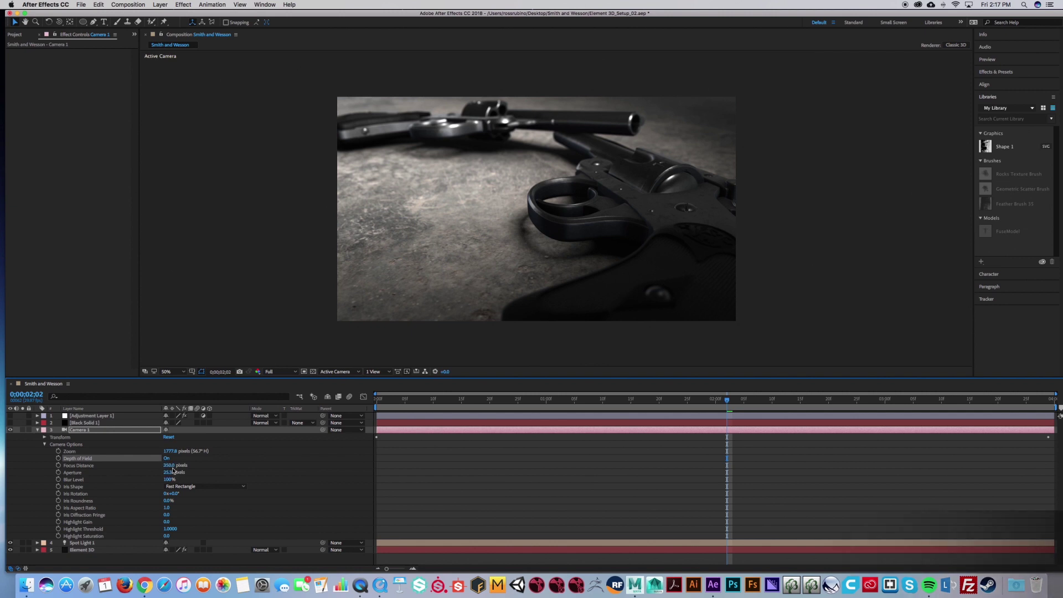
click(169, 465)
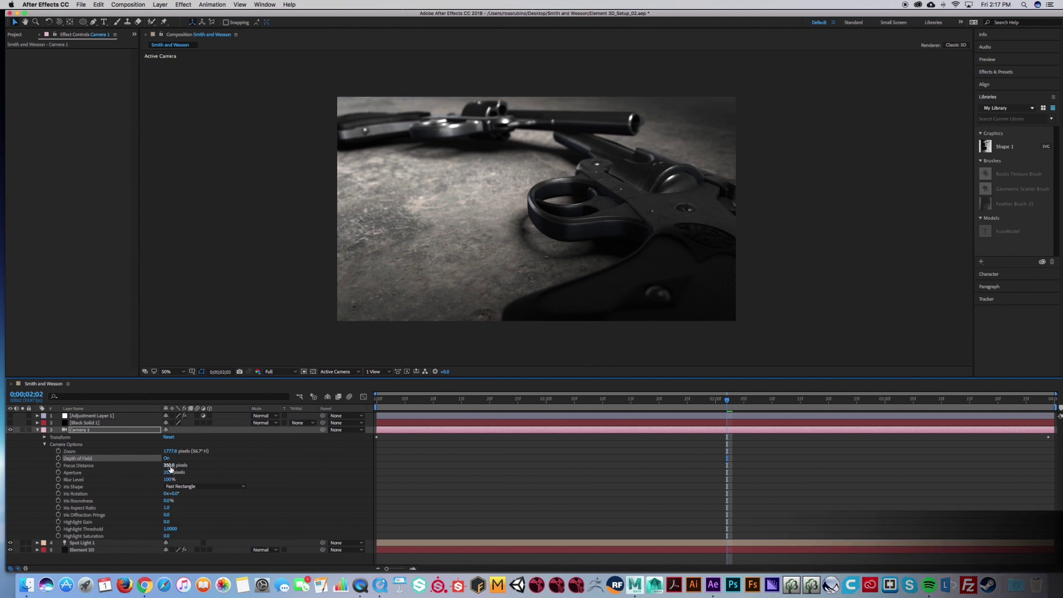
click(260, 476)
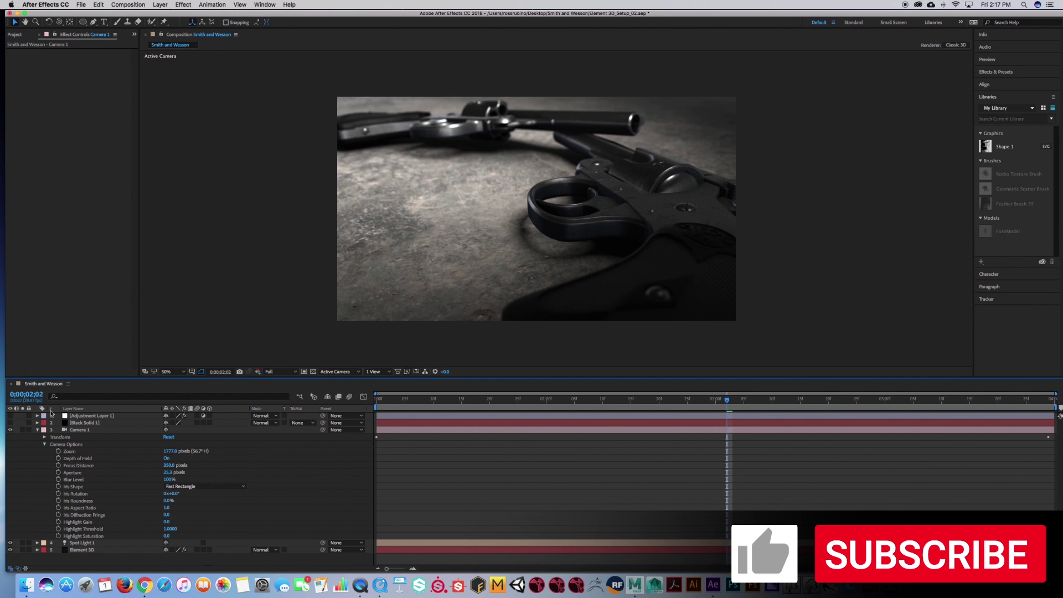
Step: Collapse Camera 1 and make the Black Solid 1 vignette and Adjustment Layer 1 visible
click(37, 430)
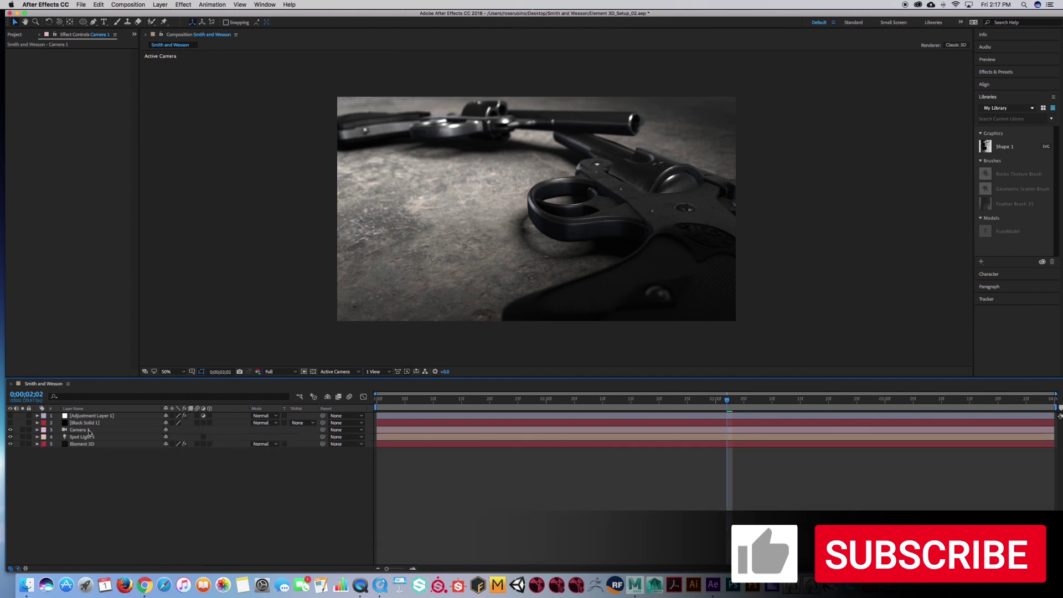
click(10, 423)
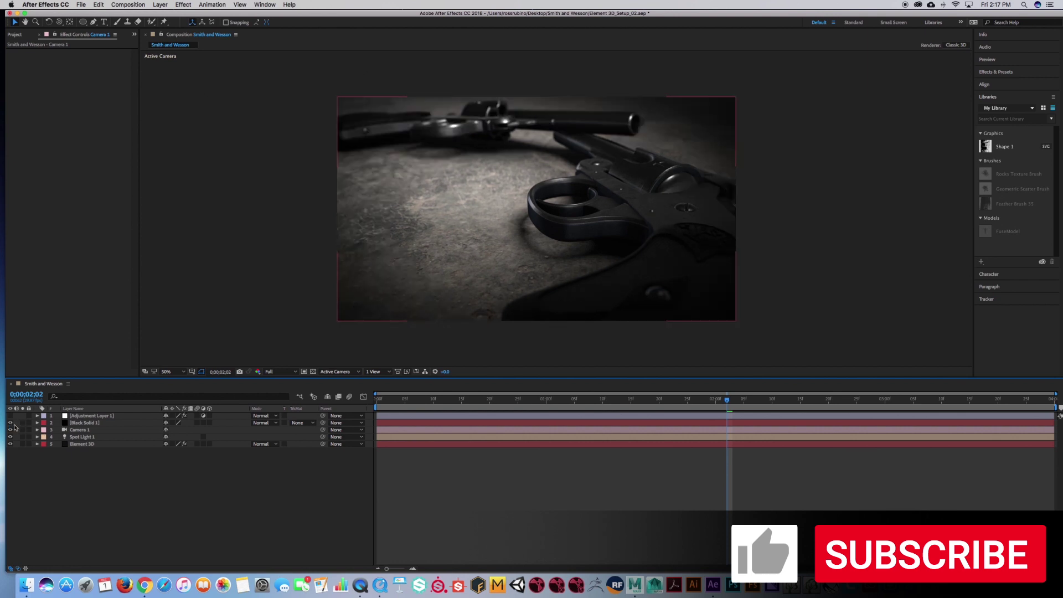
click(83, 418)
click(10, 415)
click(95, 486)
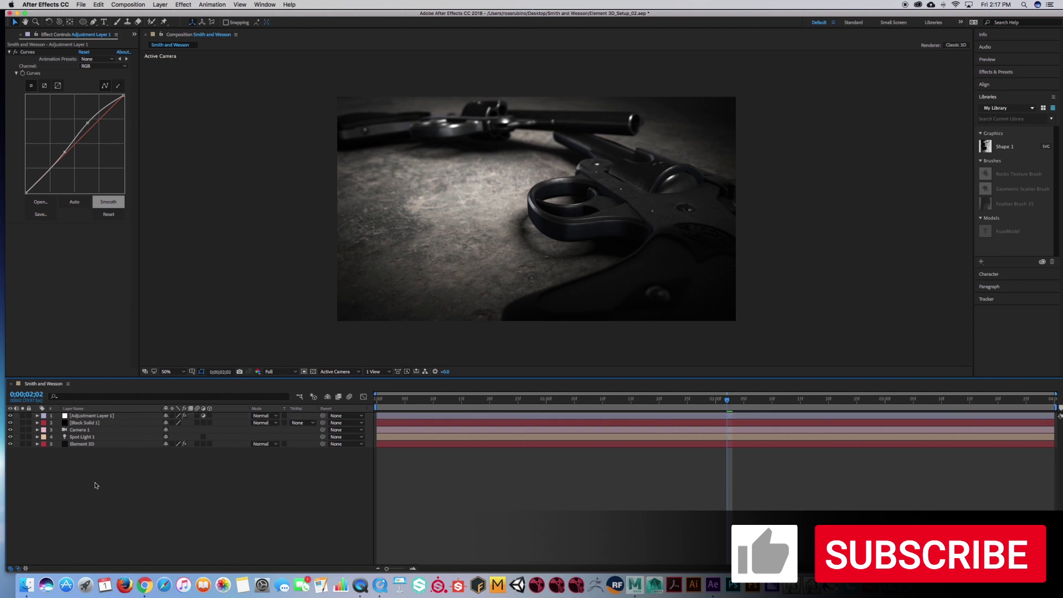